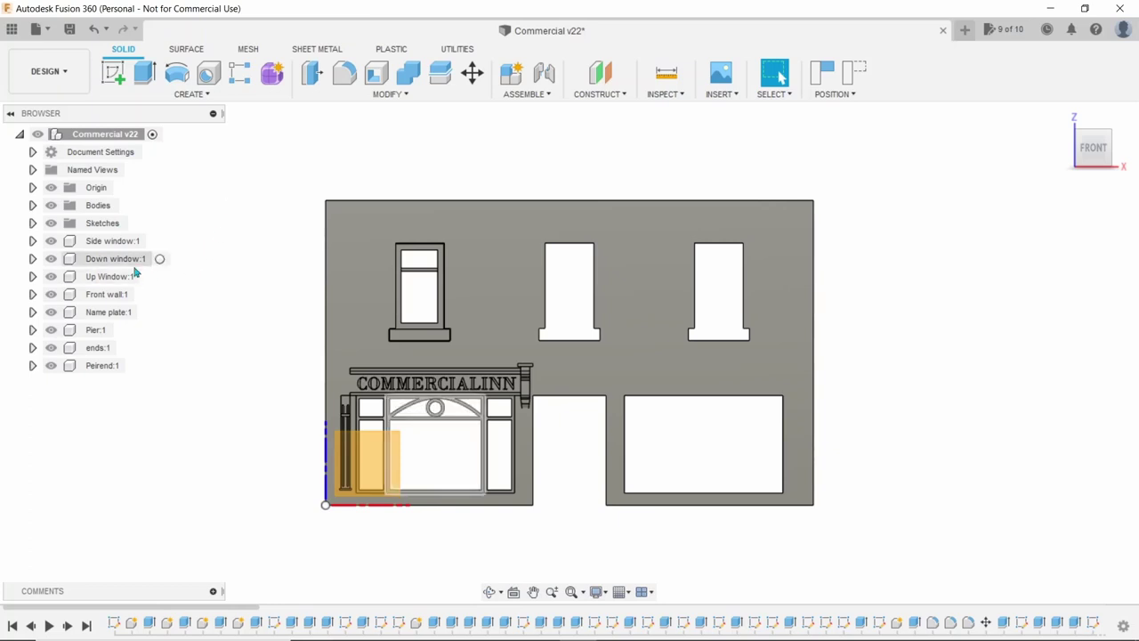
- Hide Peirend, ends, Pier, Name plate and the Up, Down and Side windows, leaving only the front wall
{"action": "left_click", "coordinate": [59, 366]}
{"action": "left_click", "coordinate": [51, 366]}
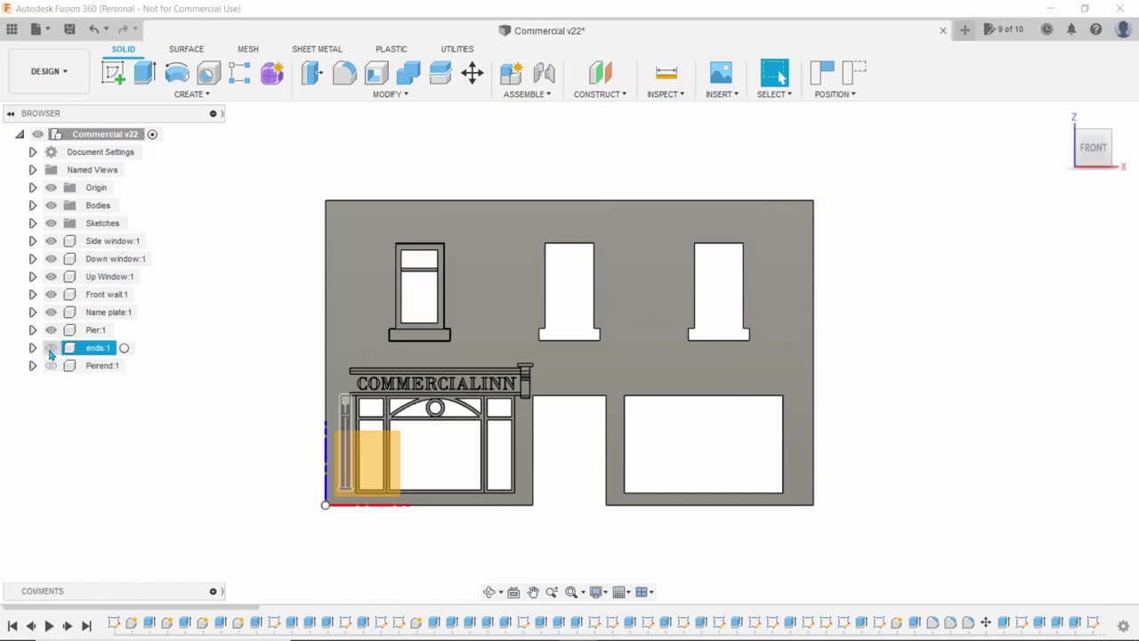
{"action": "left_click", "coordinate": [51, 330]}
{"action": "left_click", "coordinate": [51, 313]}
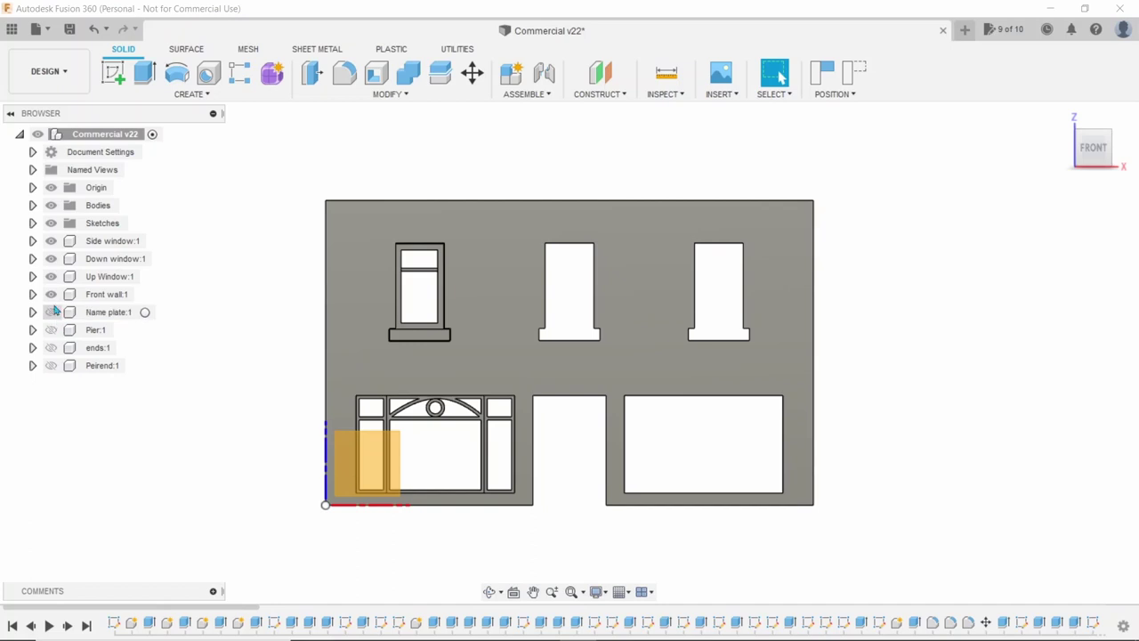
{"action": "left_click", "coordinate": [51, 277]}
{"action": "left_click", "coordinate": [51, 259]}
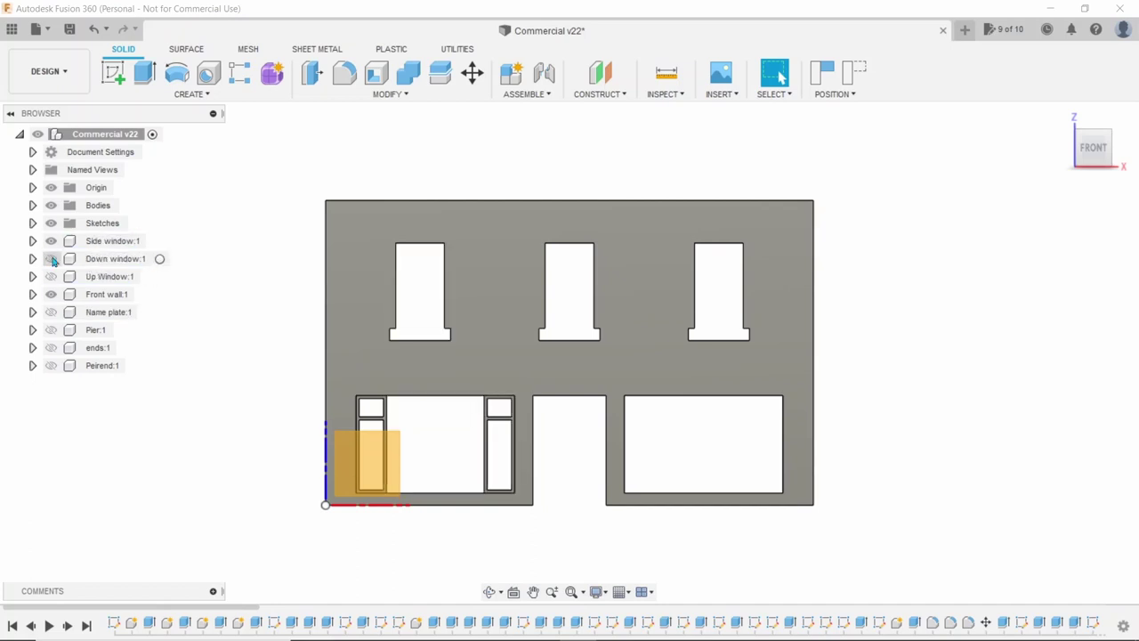
{"action": "left_click", "coordinate": [51, 242]}
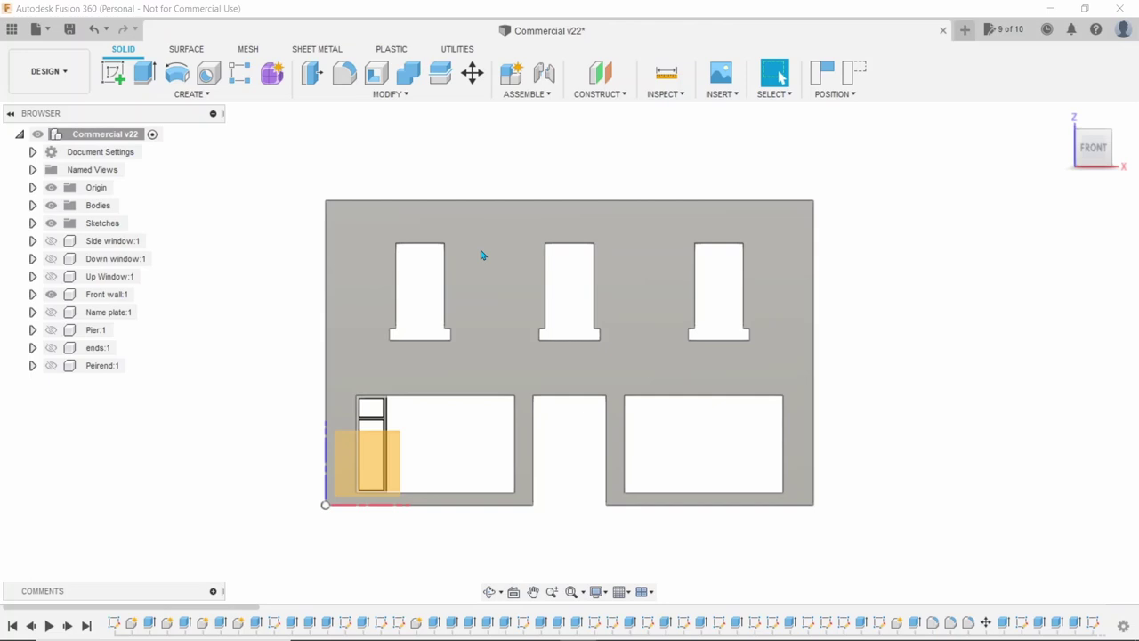
{"action": "left_click", "coordinate": [466, 51]}
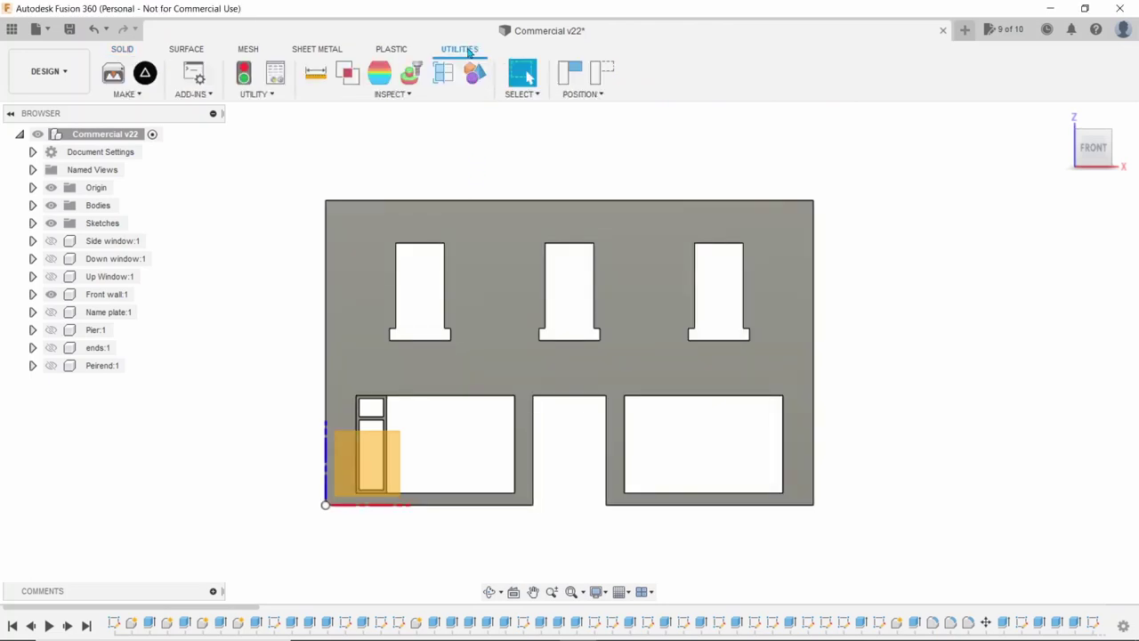
- Export the front wall face as a Shaper Origin SVG and dismiss the save dialog
{"action": "left_click", "coordinate": [156, 80]}
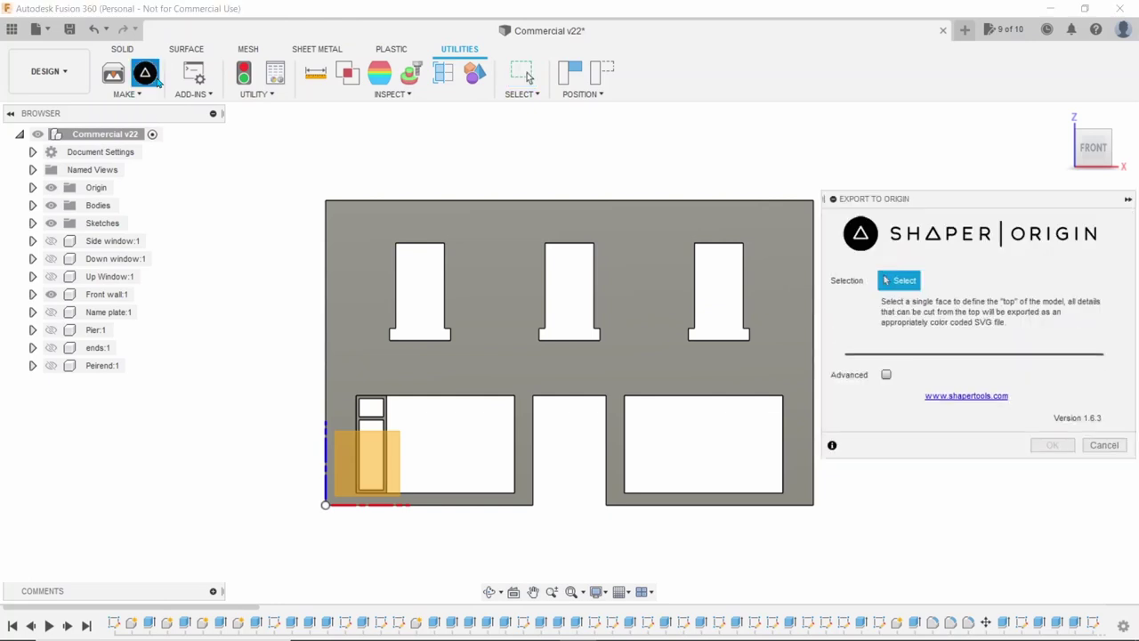
{"action": "left_click", "coordinate": [603, 232]}
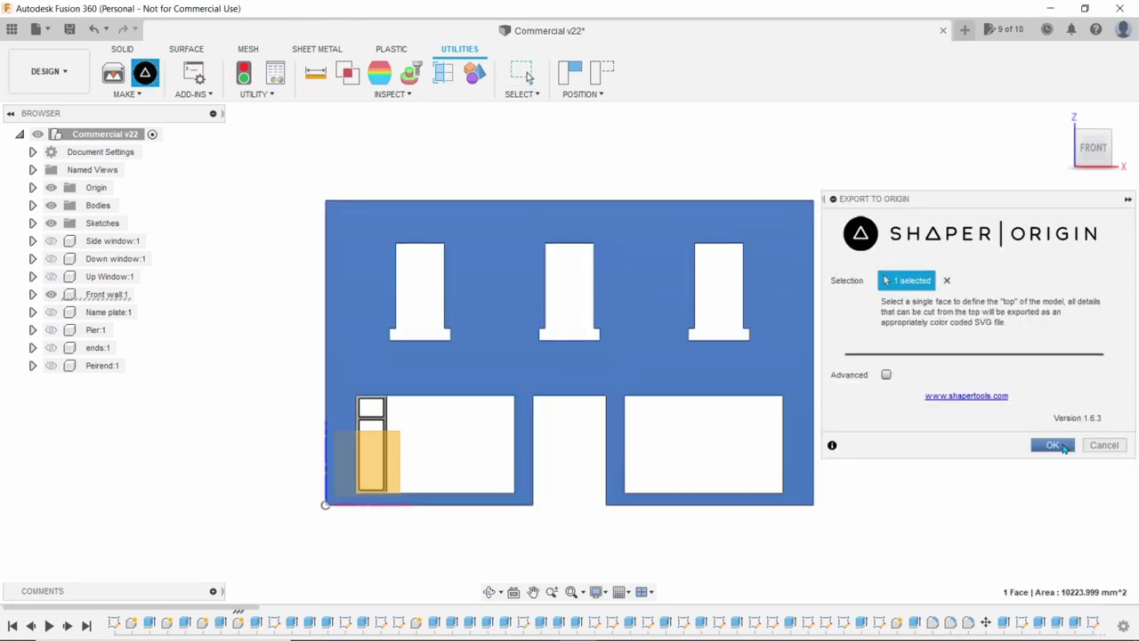
{"action": "left_click", "coordinate": [1050, 445]}
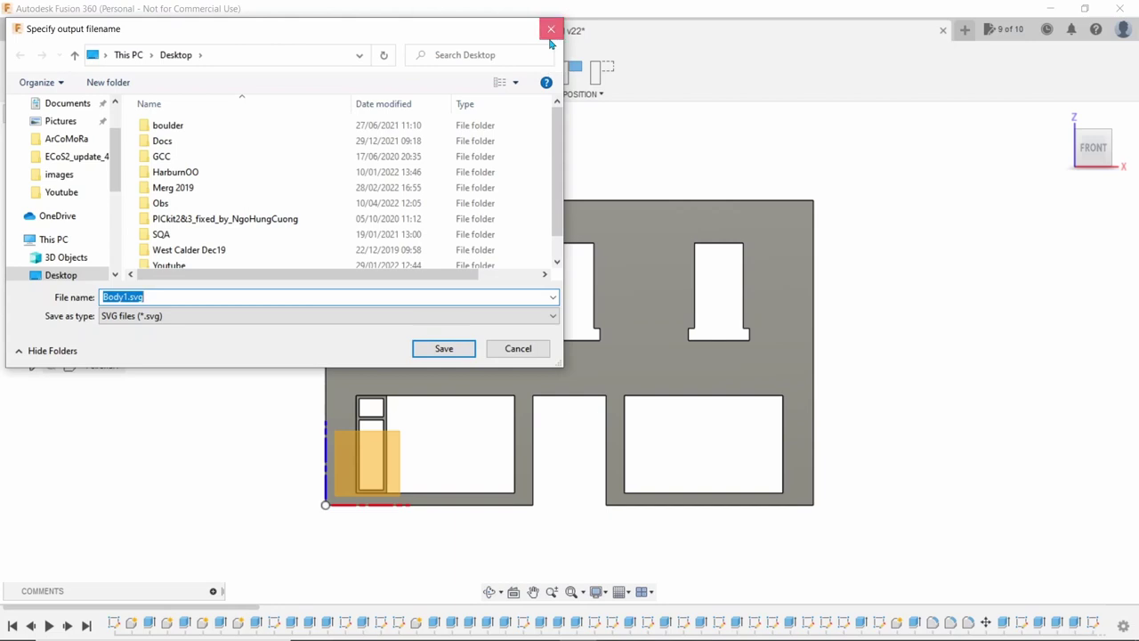
{"action": "left_click", "coordinate": [549, 34]}
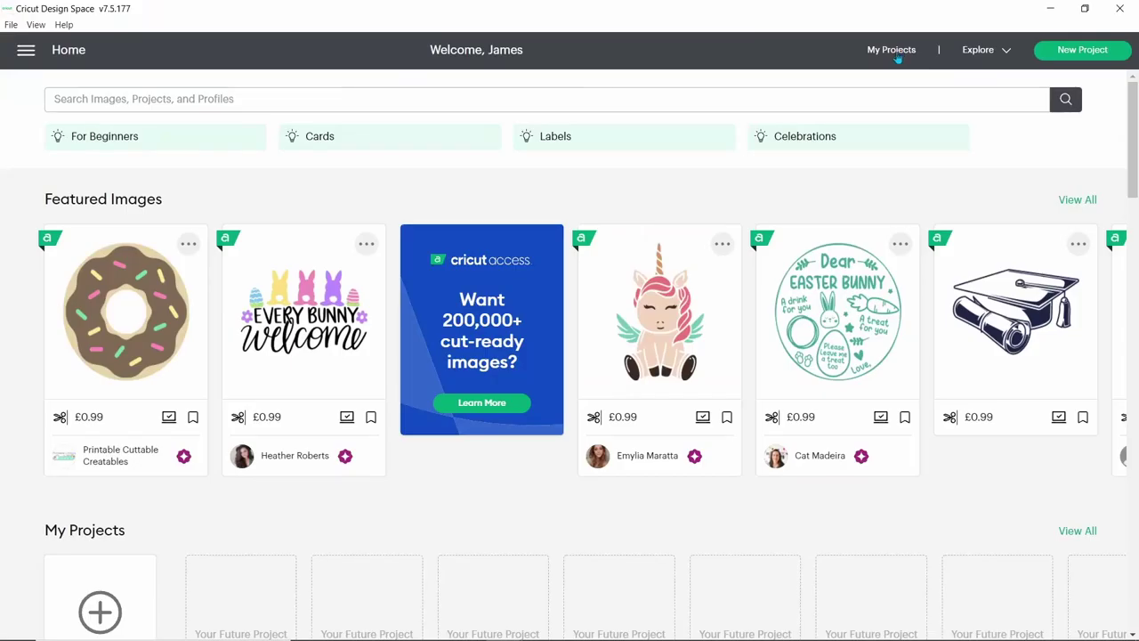
{"action": "left_click", "coordinate": [898, 55]}
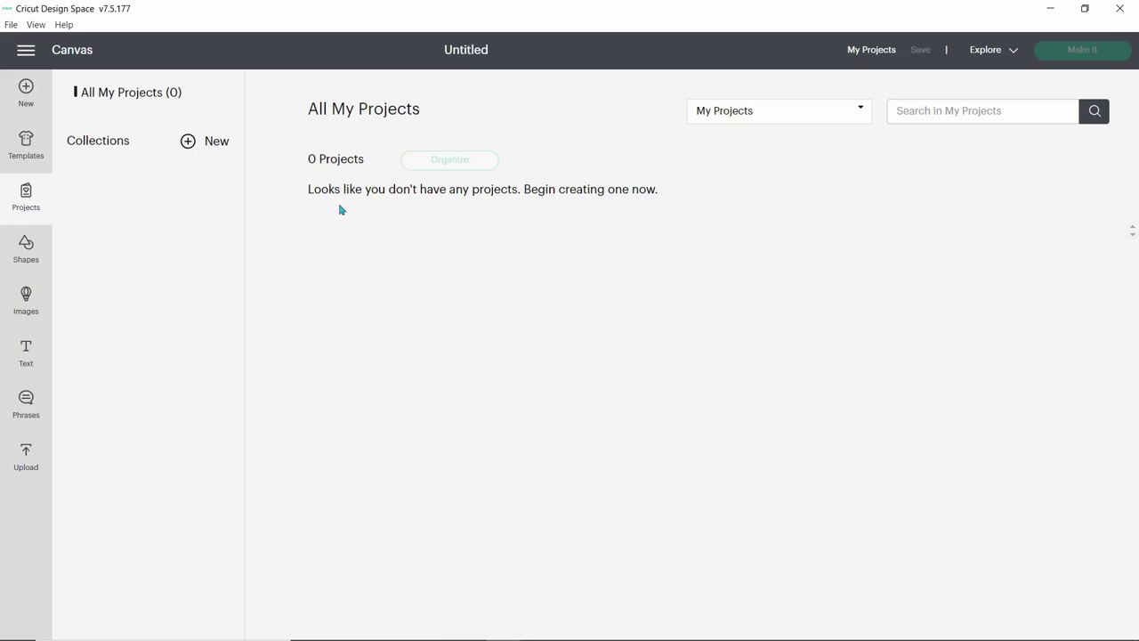
- Add the uploaded Front design from Recent Uploads to the Cricut canvas at 16 x 10 cm
{"action": "left_click", "coordinate": [26, 452]}
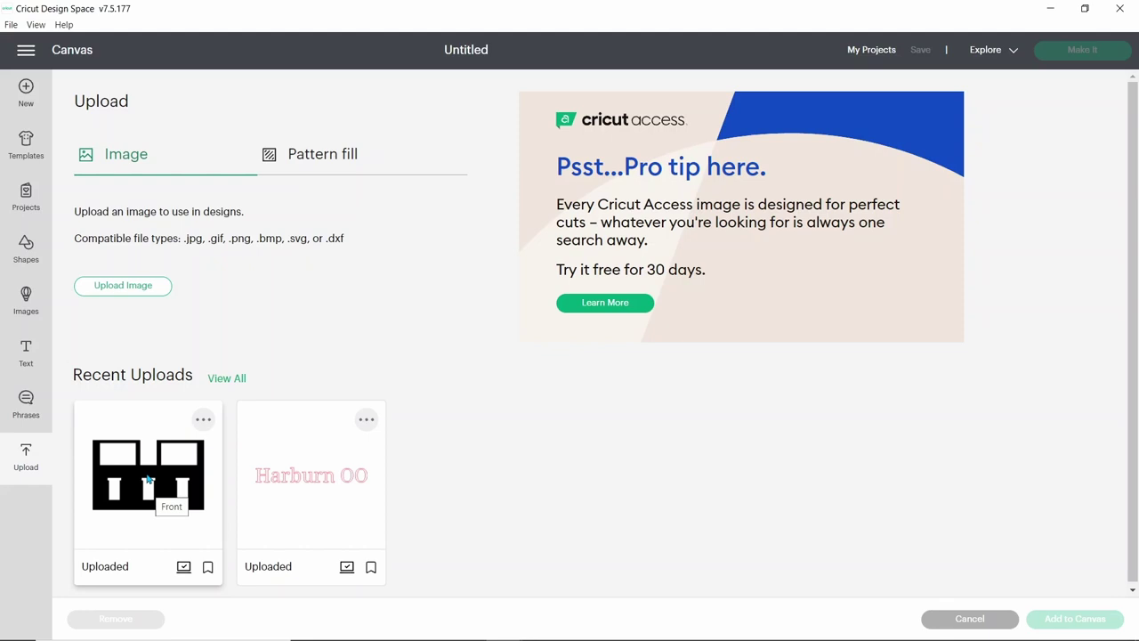
{"action": "left_click", "coordinate": [145, 480]}
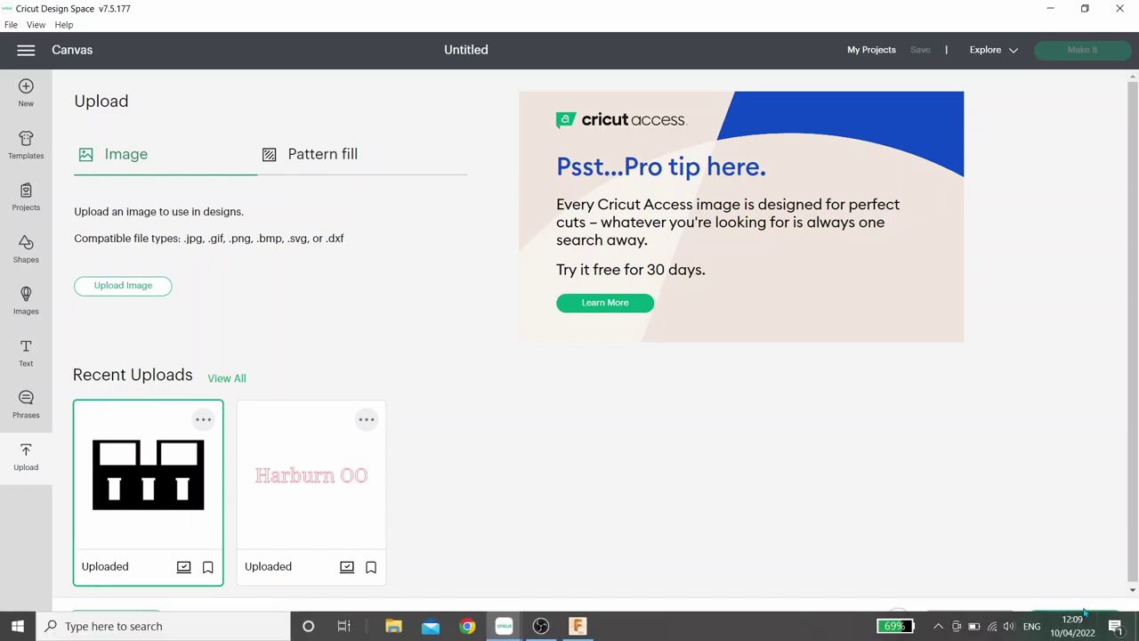
{"action": "left_click", "coordinate": [1073, 619]}
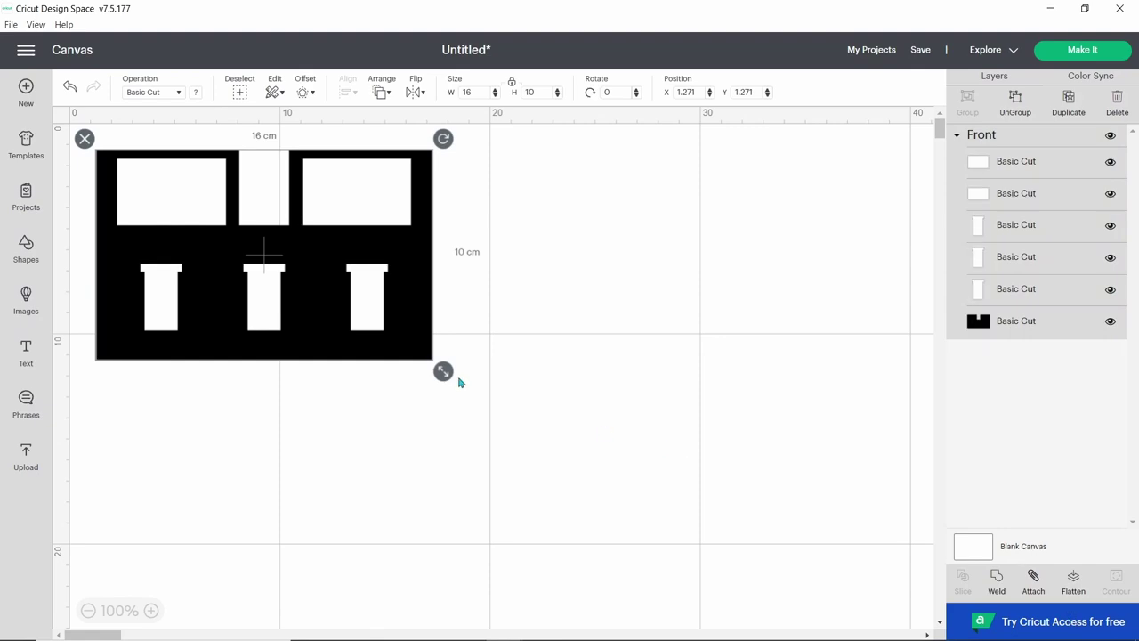
{"action": "left_click", "coordinate": [1082, 49]}
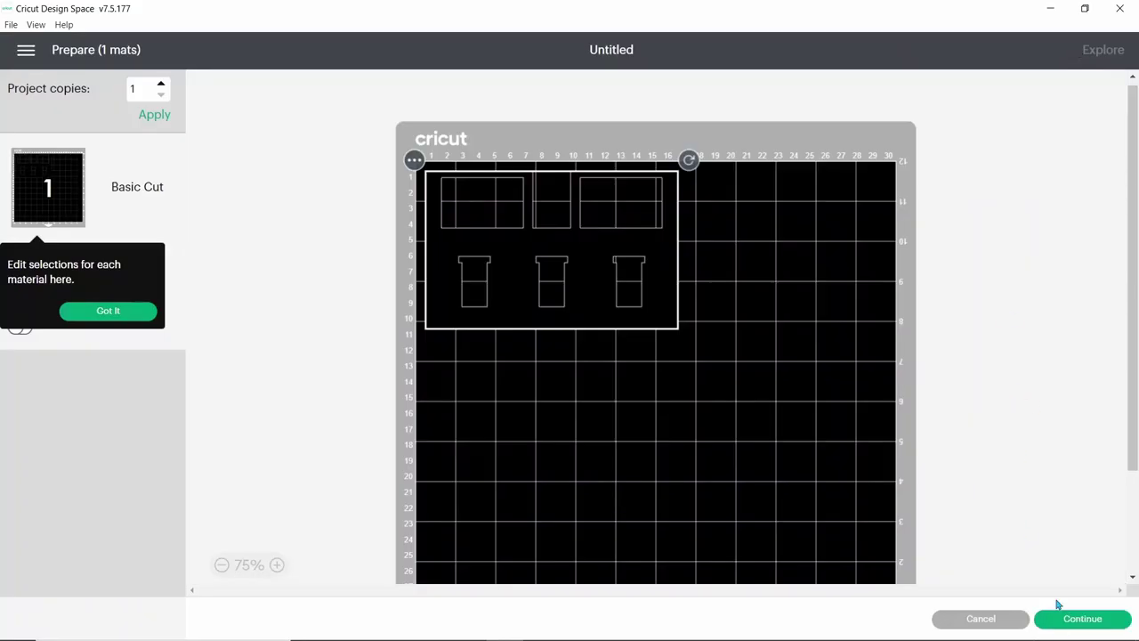
- Continue past the mat preview and set the base material to 1mm card
{"action": "left_click", "coordinate": [1063, 621]}
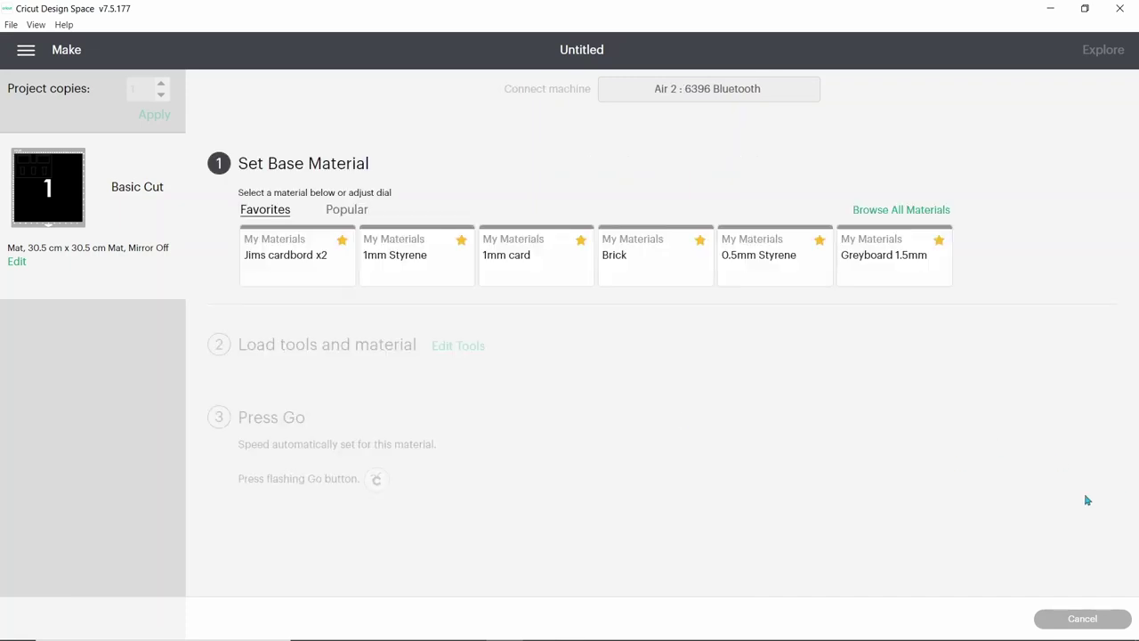
{"action": "left_click", "coordinate": [540, 253]}
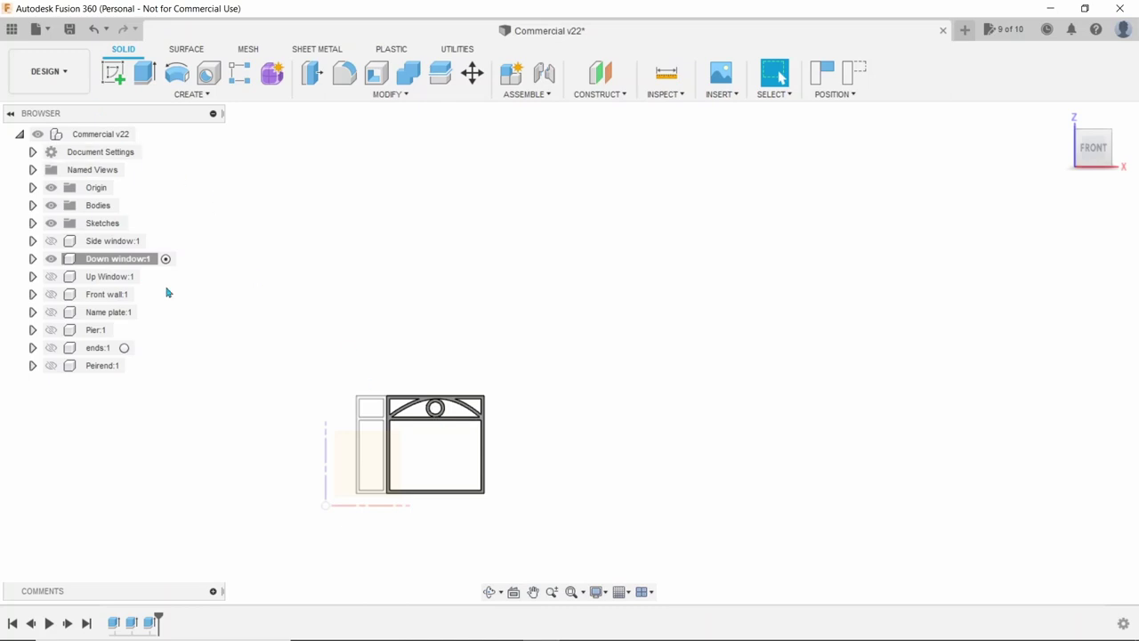
- Send the shop window body to Cura as a High-refinement 3MF and dismiss Cura's update notice
{"action": "left_click", "coordinate": [35, 30]}
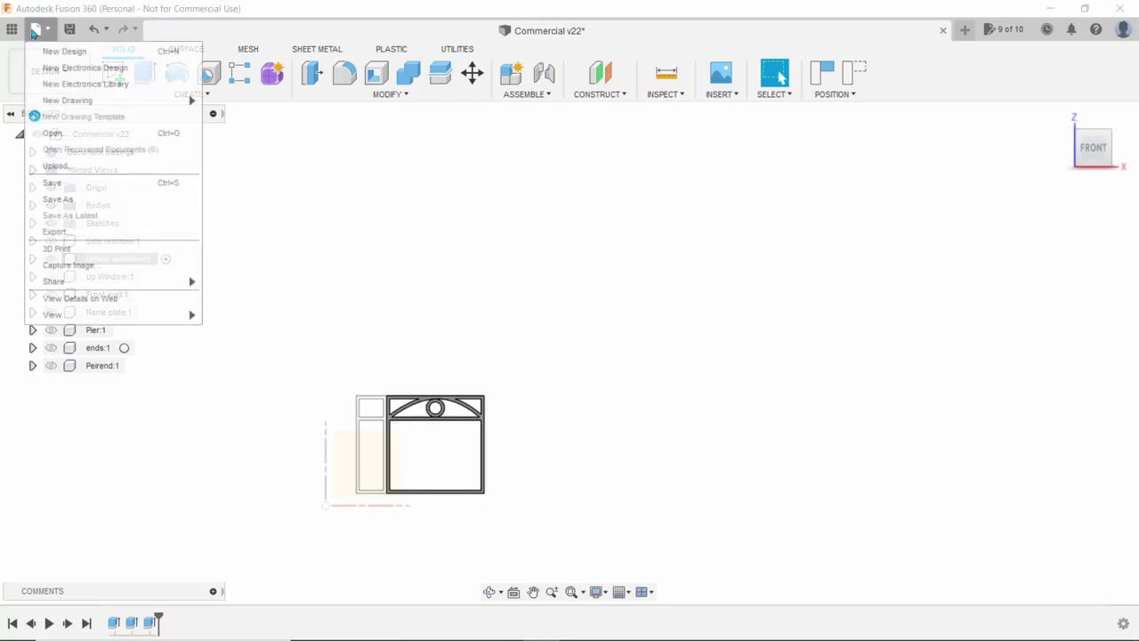
{"action": "left_click", "coordinate": [58, 249]}
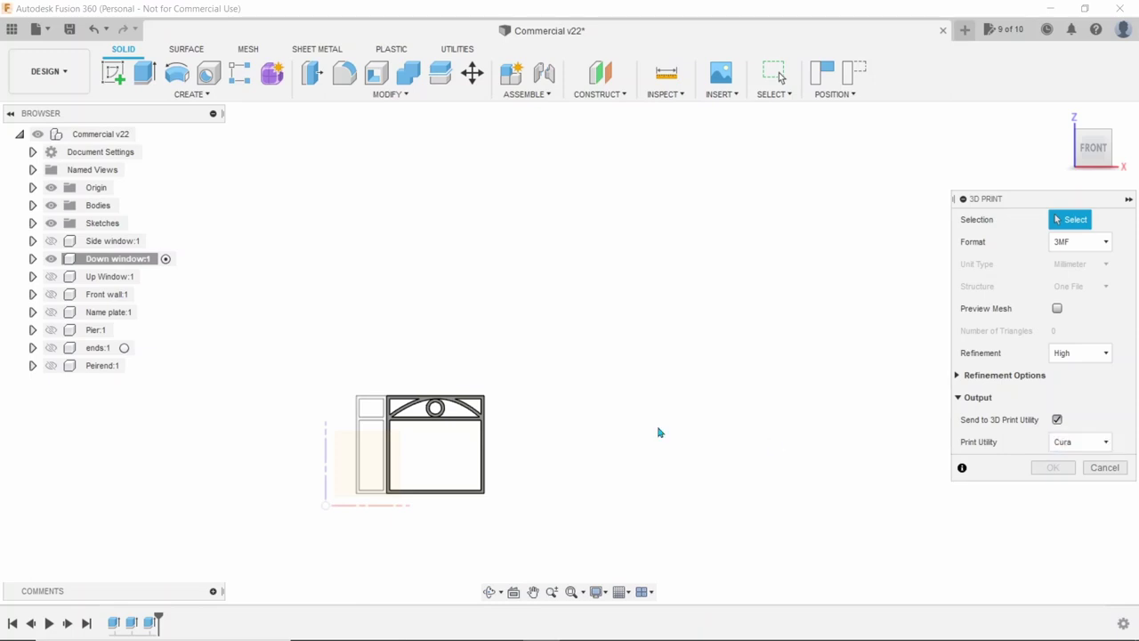
{"action": "left_click", "coordinate": [485, 420]}
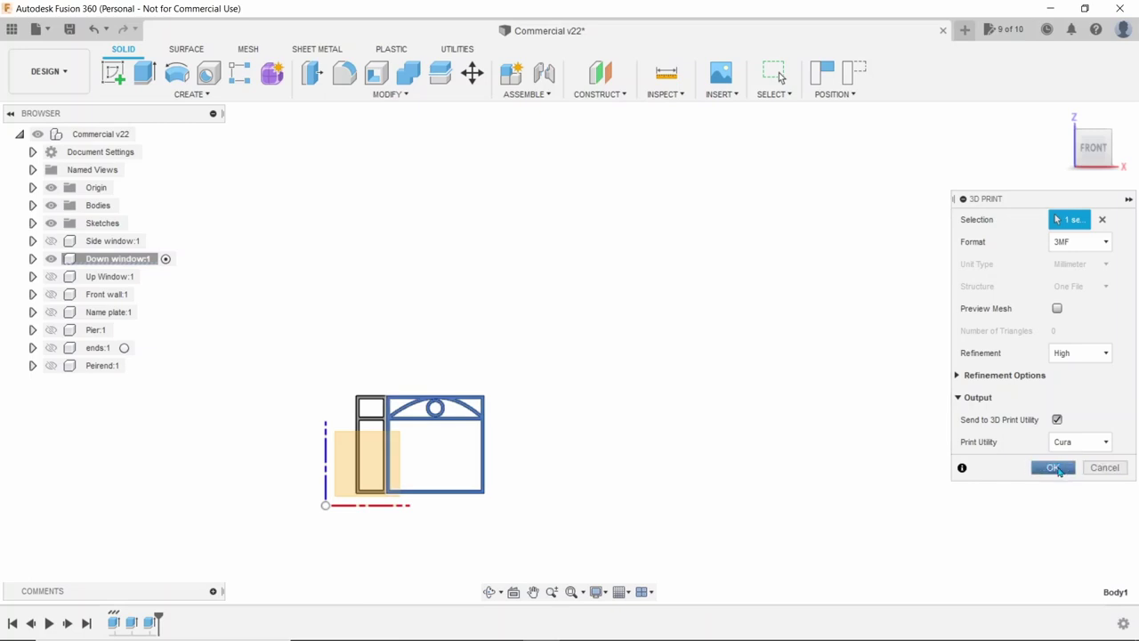
{"action": "left_click", "coordinate": [1058, 470]}
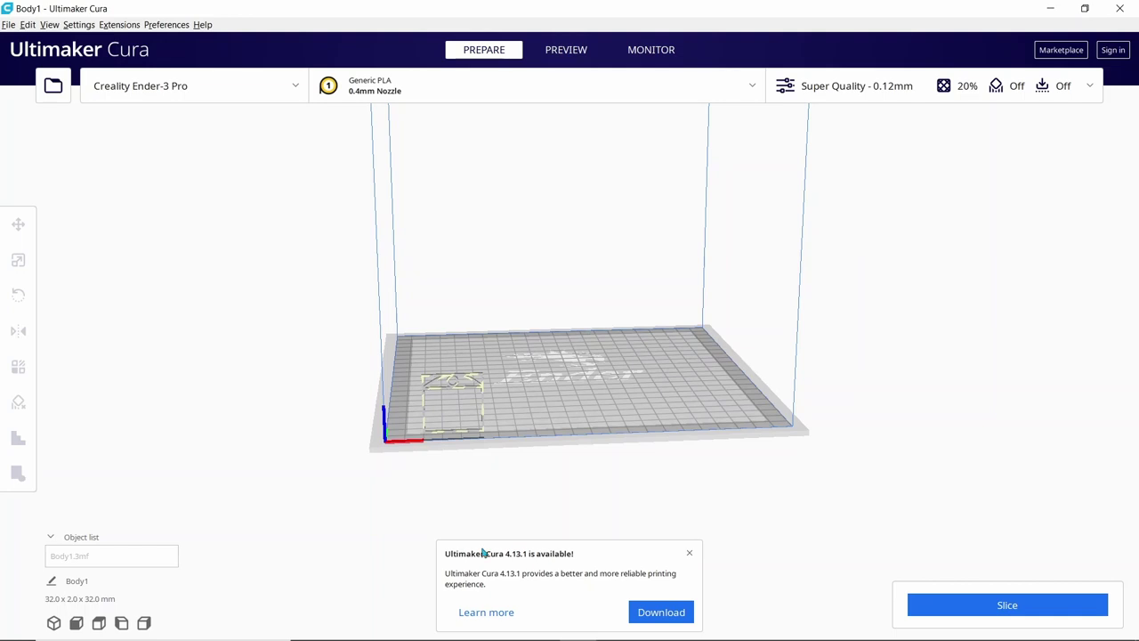
{"action": "left_click", "coordinate": [690, 555]}
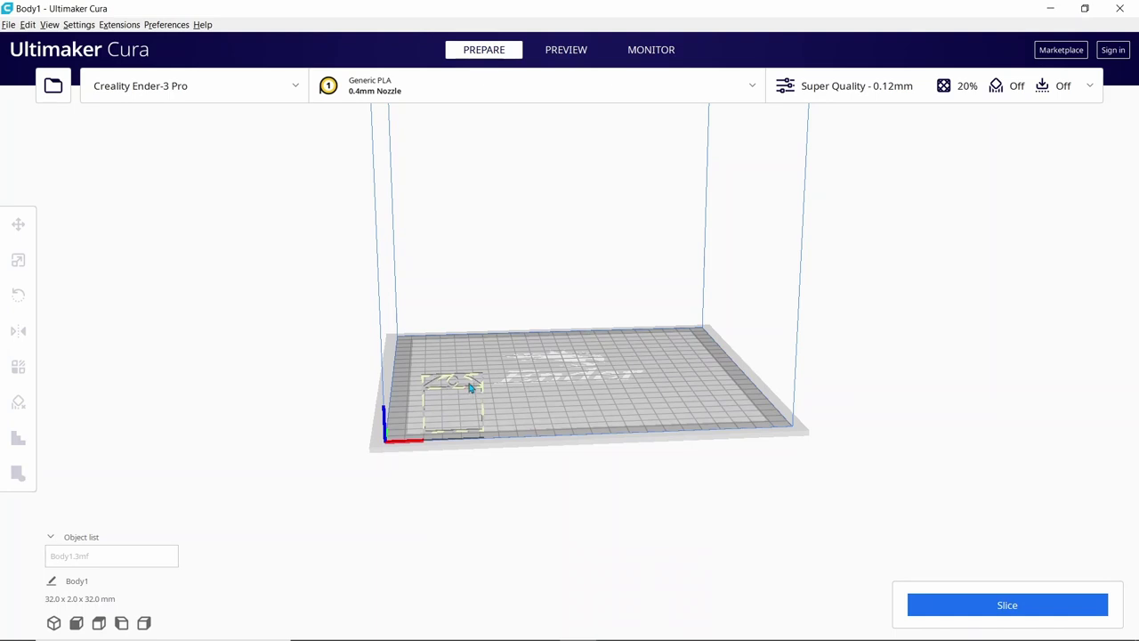
- Drag Body1 down onto the plate and right toward the centre of the build plate
{"action": "scroll", "coordinate": [463, 388], "scroll_direction": "down", "scroll_amount": 1}
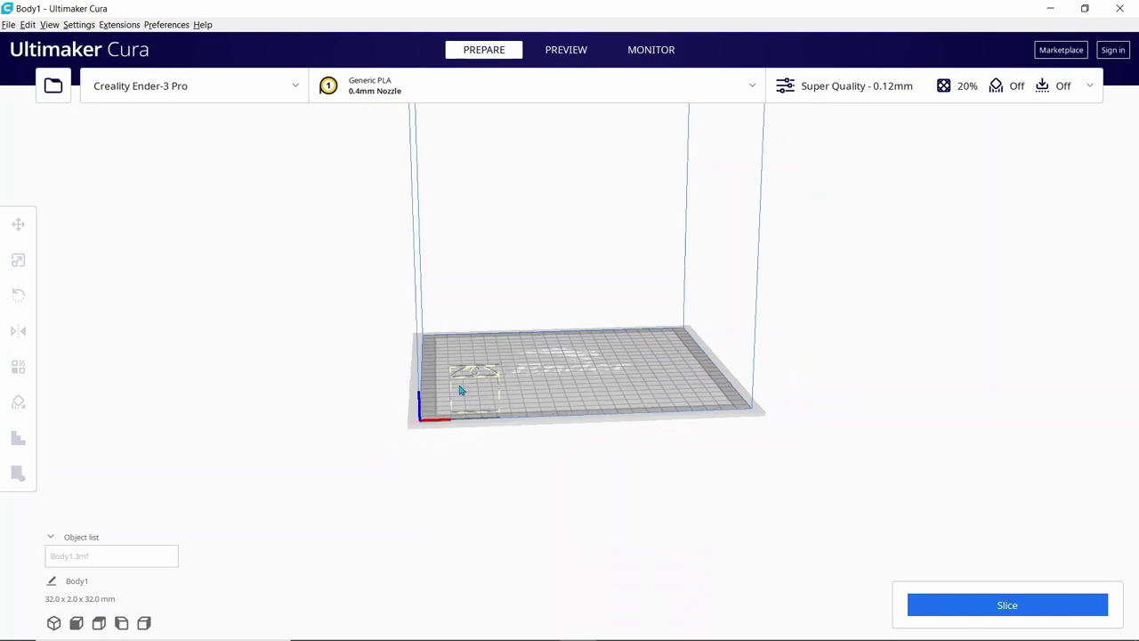
{"action": "scroll", "coordinate": [463, 388], "scroll_direction": "up", "scroll_amount": 4}
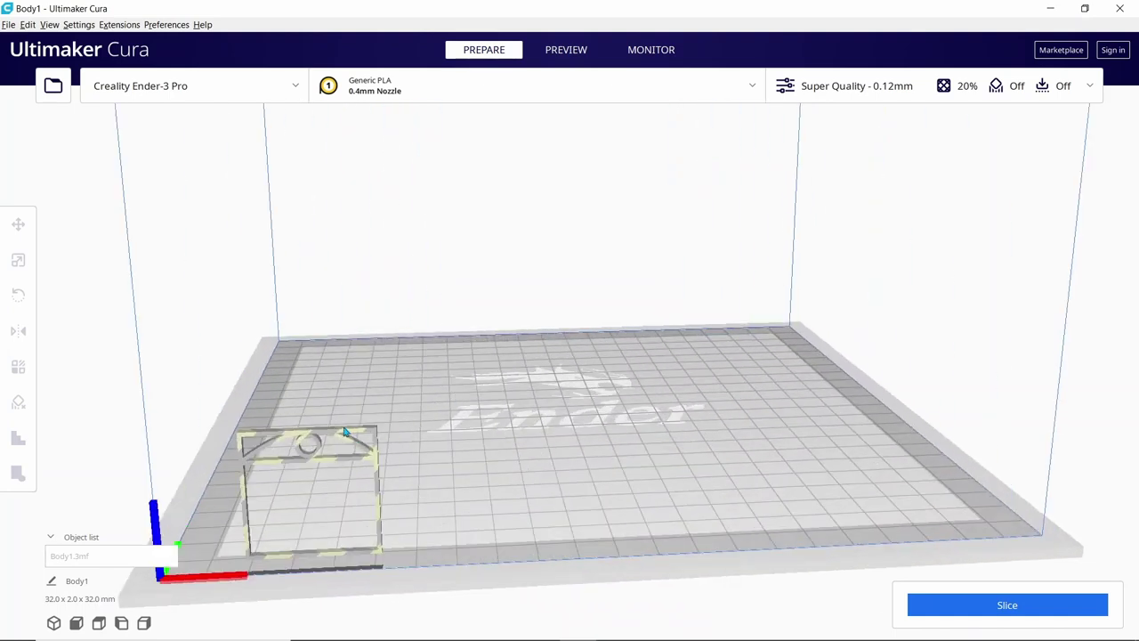
{"action": "left_click", "coordinate": [330, 433]}
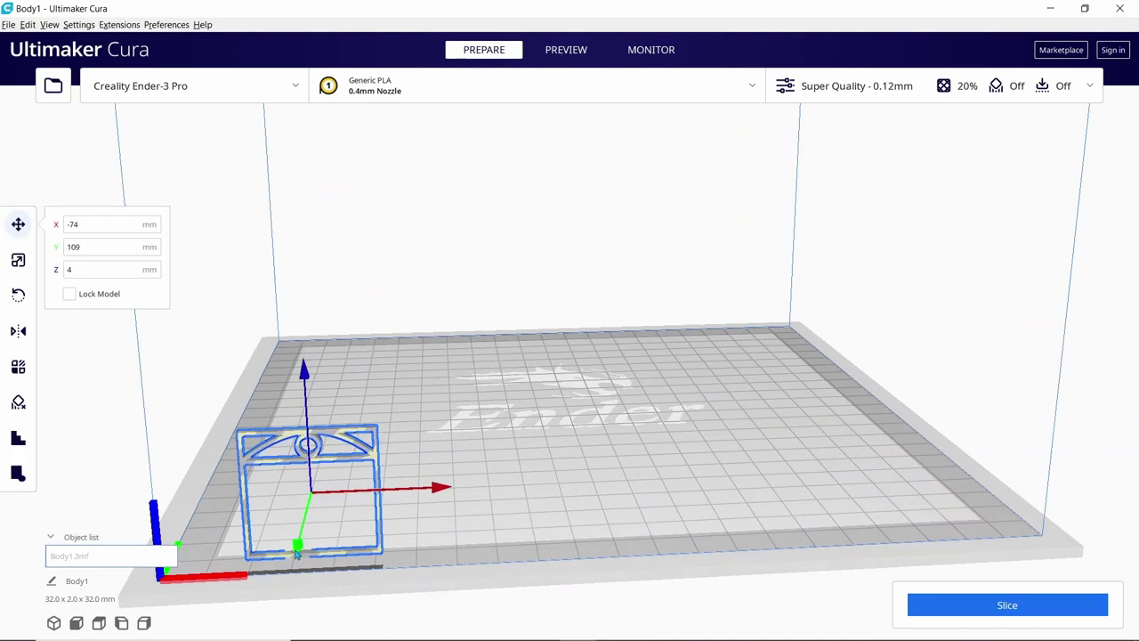
{"action": "left_click_drag", "start_coordinate": [297, 553], "coordinate": [326, 465]}
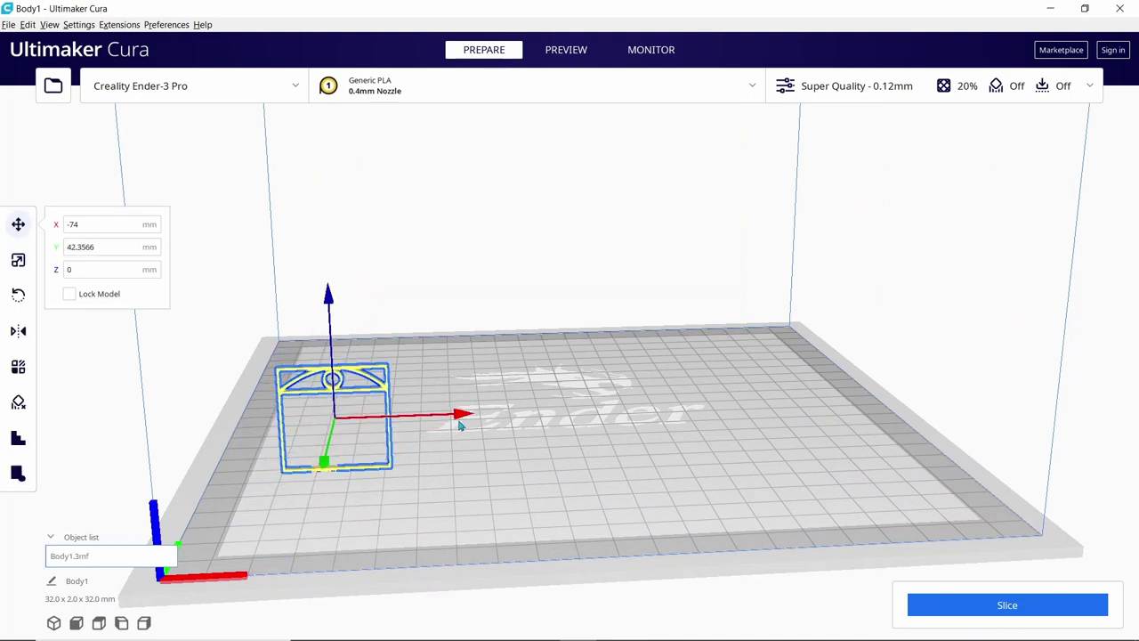
{"action": "left_click", "coordinate": [468, 416]}
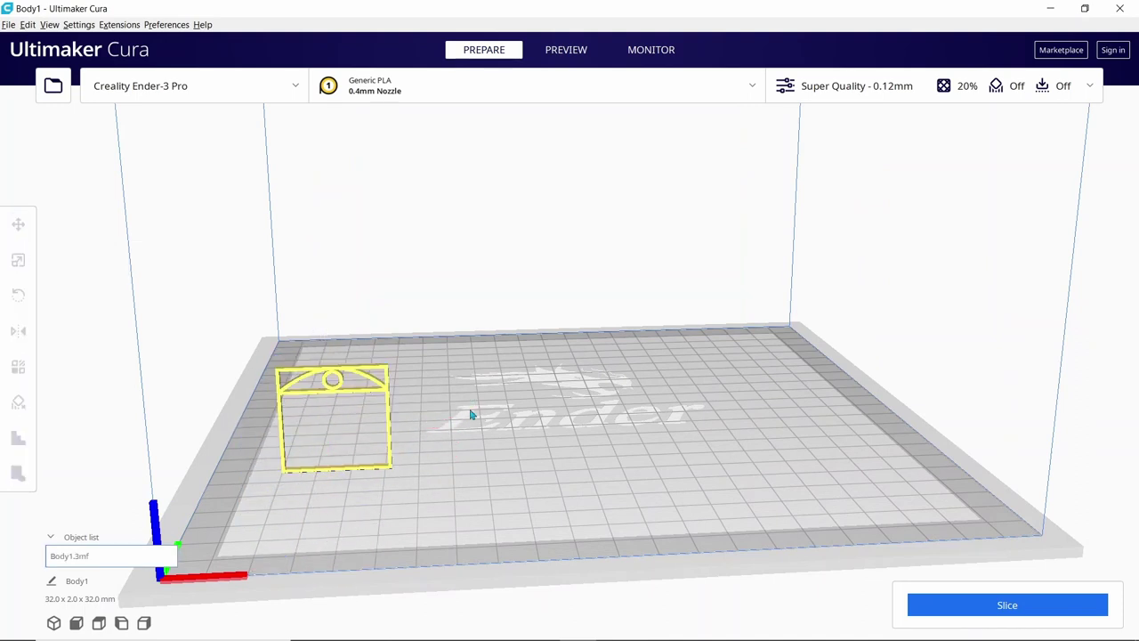
{"action": "left_click", "coordinate": [384, 396]}
{"action": "left_click_drag", "start_coordinate": [460, 422], "coordinate": [657, 442]}
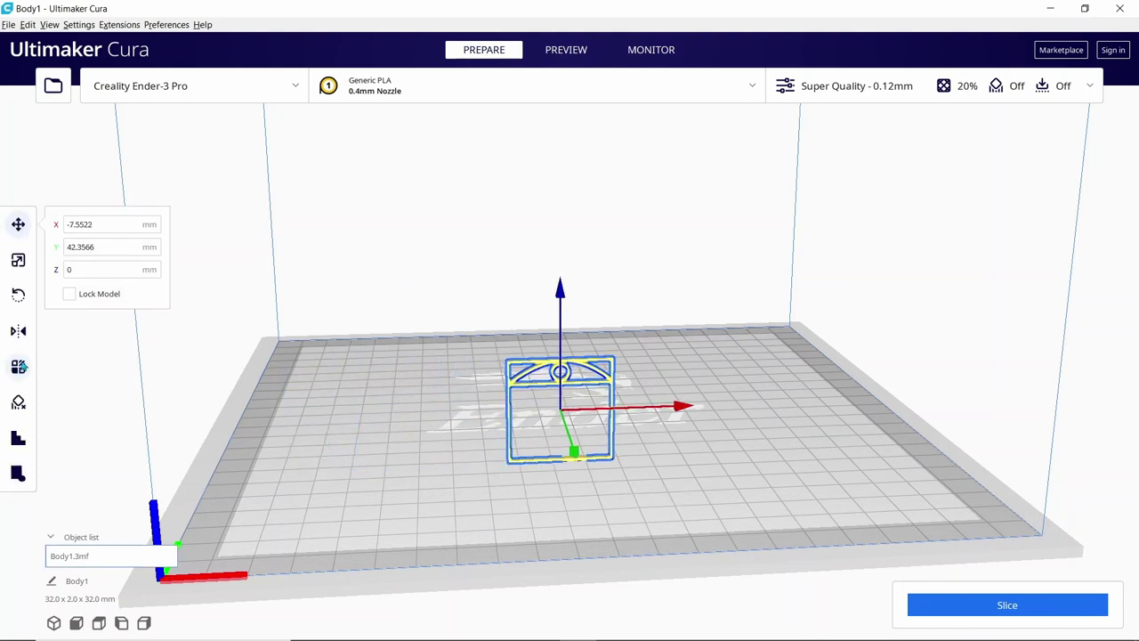
{"action": "left_click", "coordinate": [18, 295]}
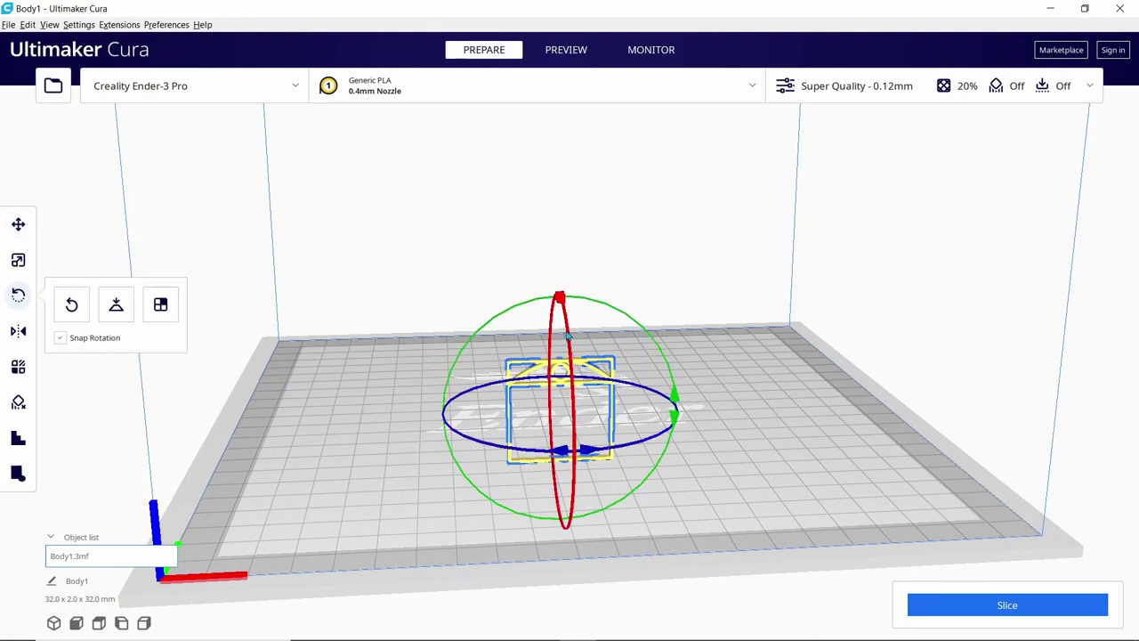
- Rotate Body1 on its red ring until it lies flat, now 32 x 32 x 2 mm
{"action": "left_click_drag", "start_coordinate": [568, 336], "coordinate": [571, 422]}
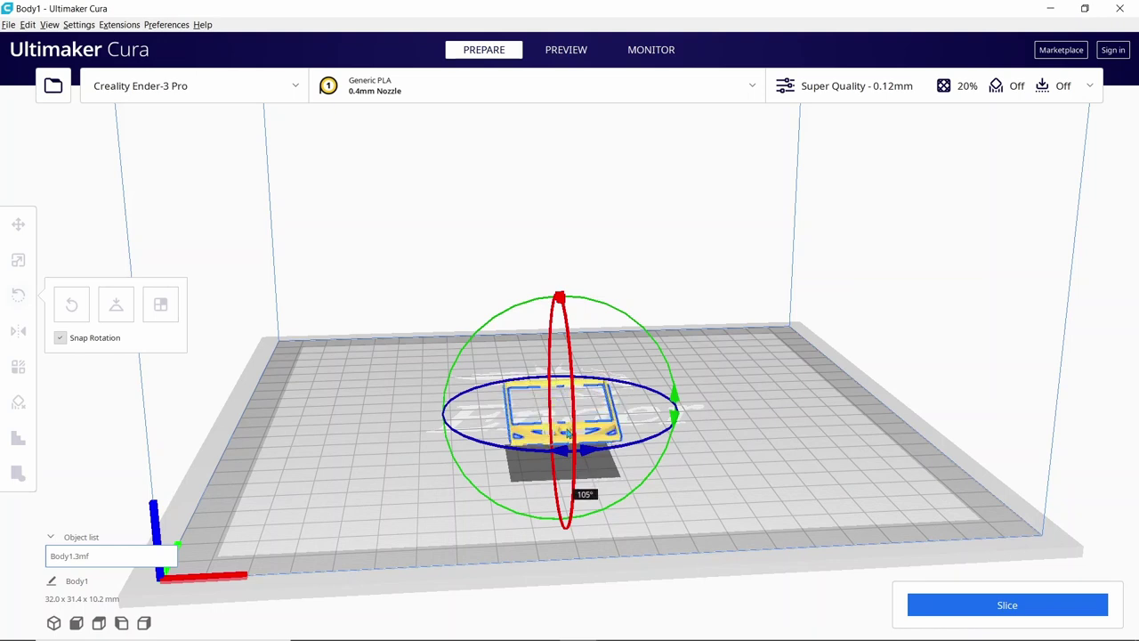
{"action": "left_click_drag", "start_coordinate": [568, 427], "coordinate": [567, 426]}
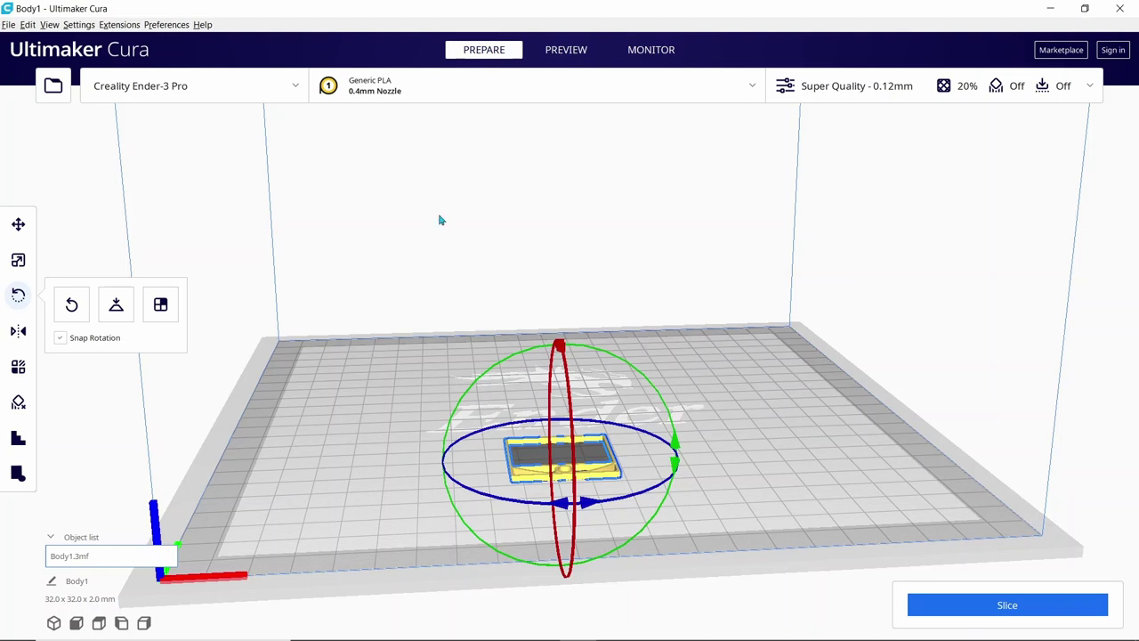
{"action": "left_click", "coordinate": [19, 225]}
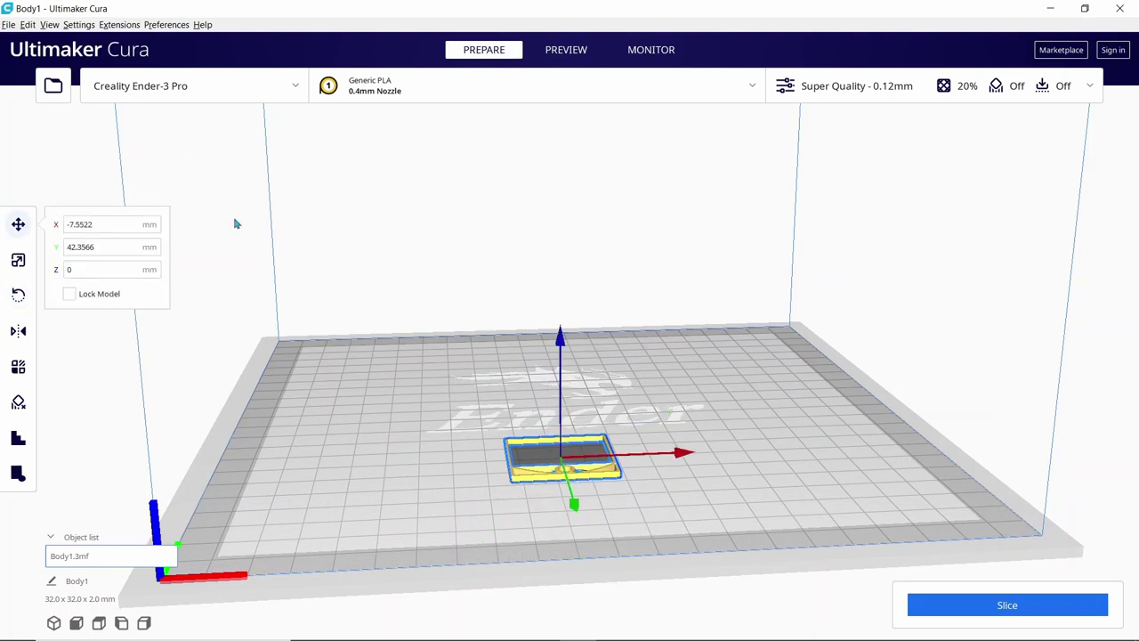
- Multiply Body1 into one extra copy and slice both copies
{"action": "left_click", "coordinate": [334, 362]}
{"action": "right_click", "coordinate": [547, 474]}
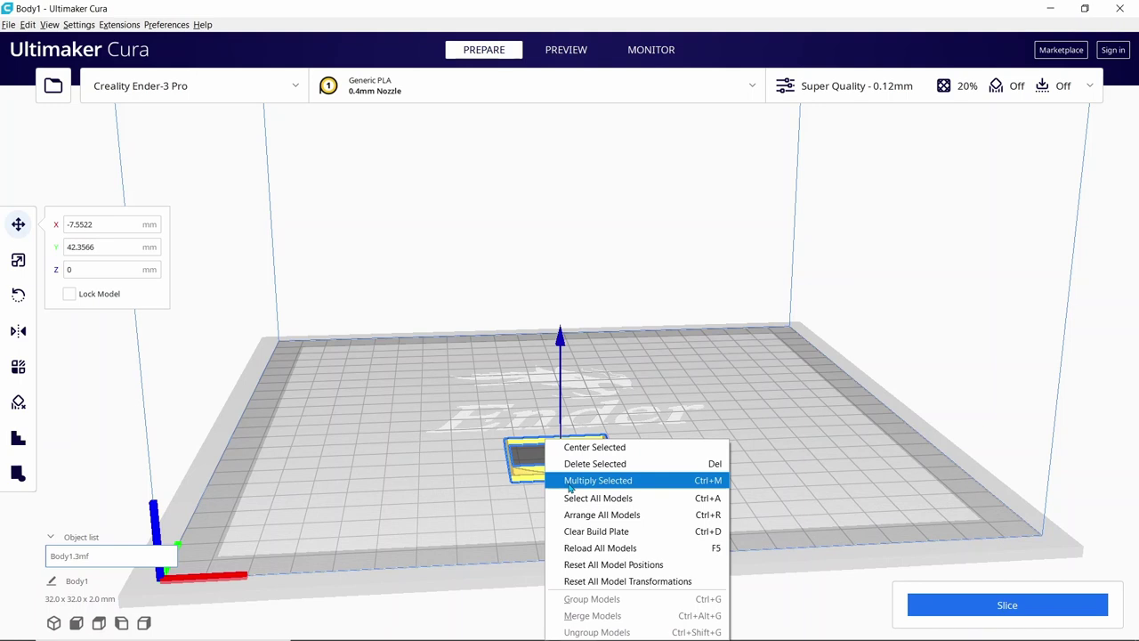
{"action": "left_click", "coordinate": [571, 481]}
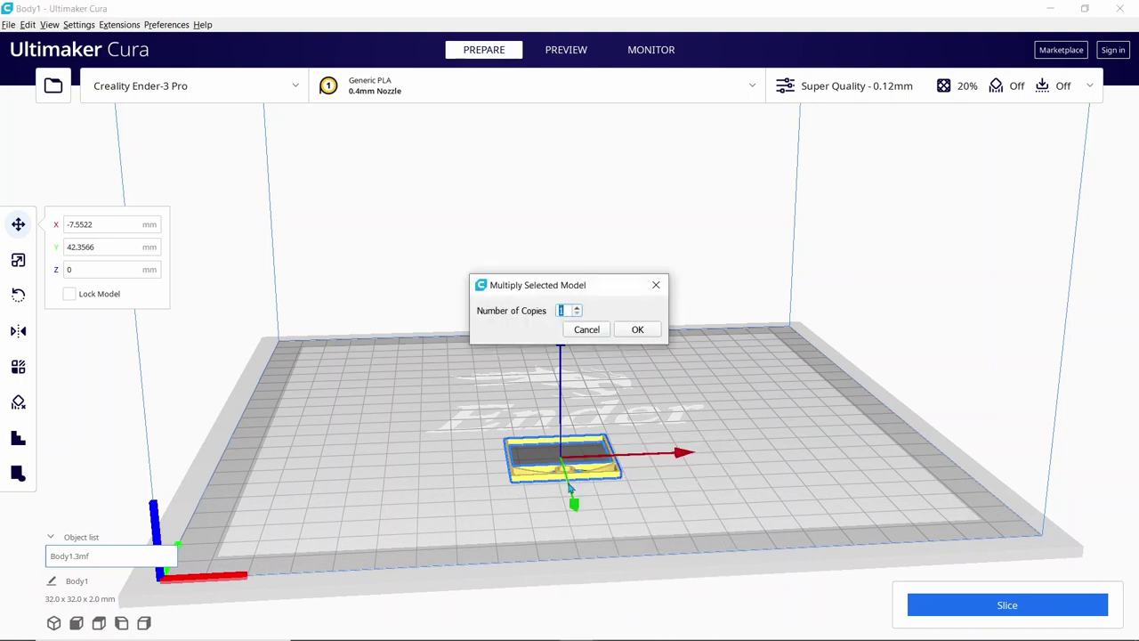
{"action": "key", "text": "Return"}
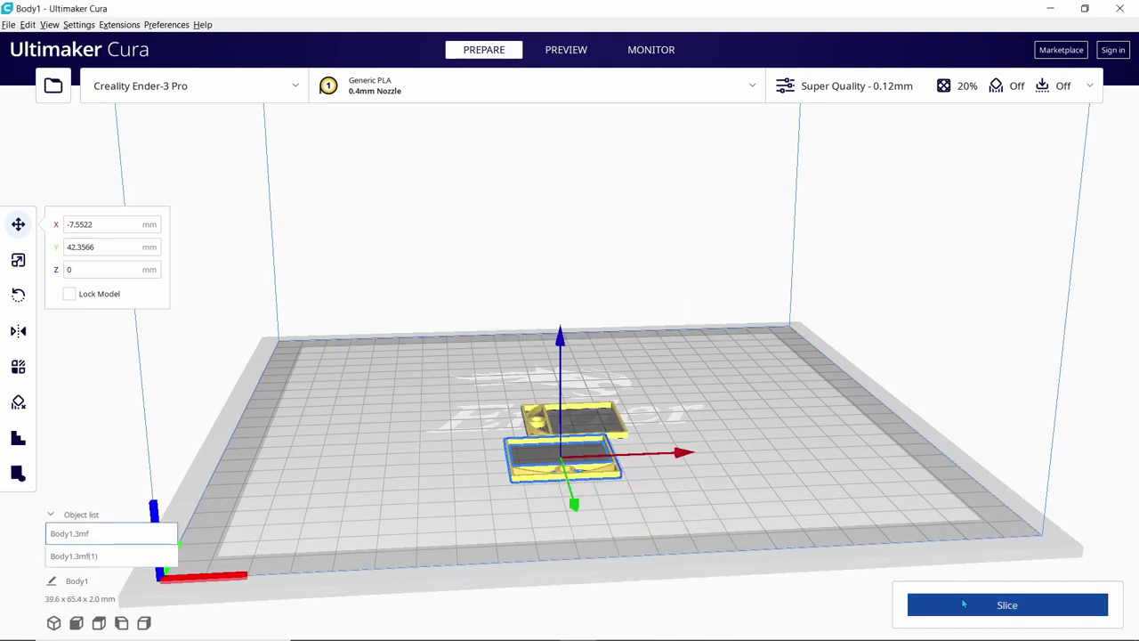
{"action": "left_click", "coordinate": [962, 604]}
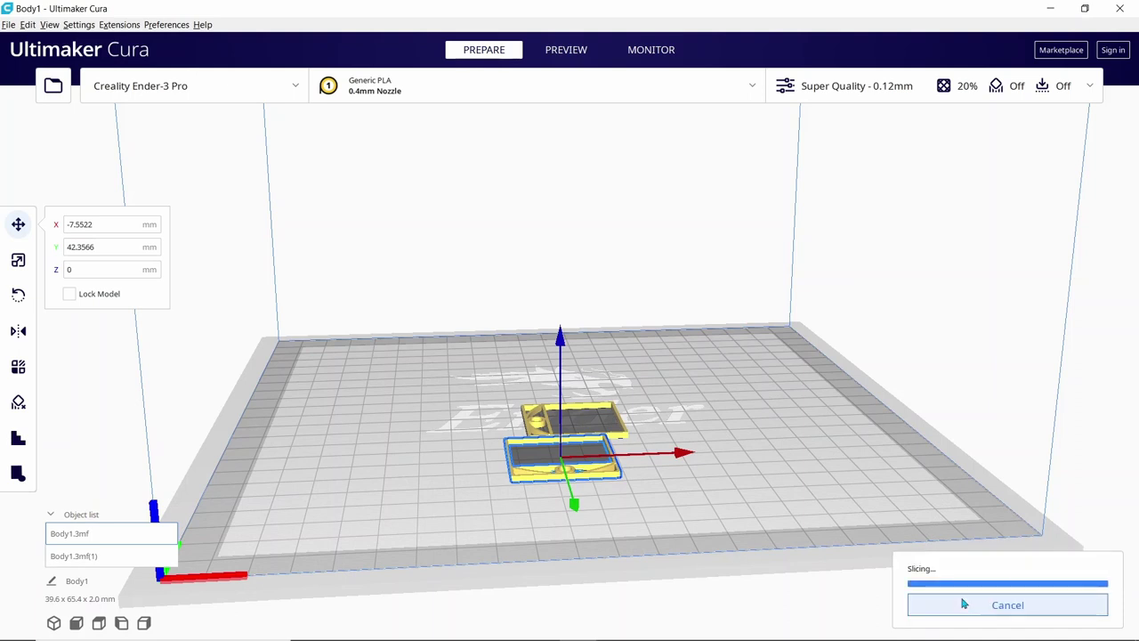